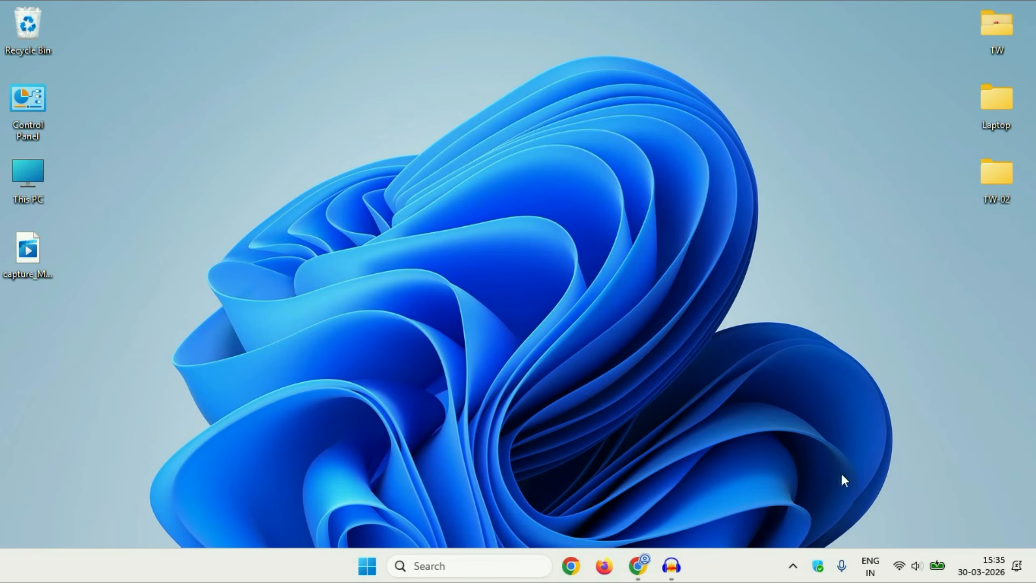
Open the Windows sound settings and check which input device is selected for speaking or recording.
right_click(917, 566)
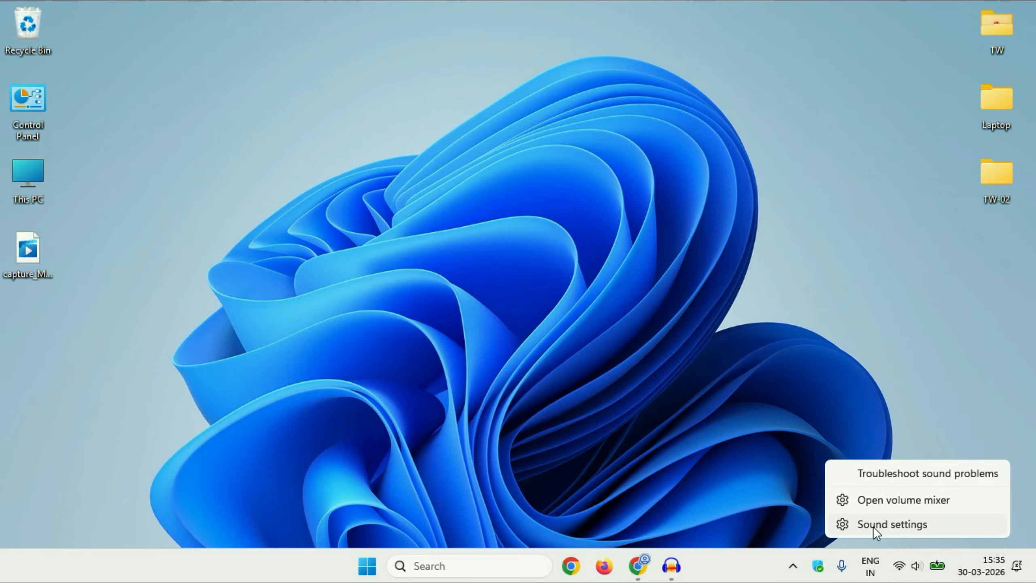
click(876, 525)
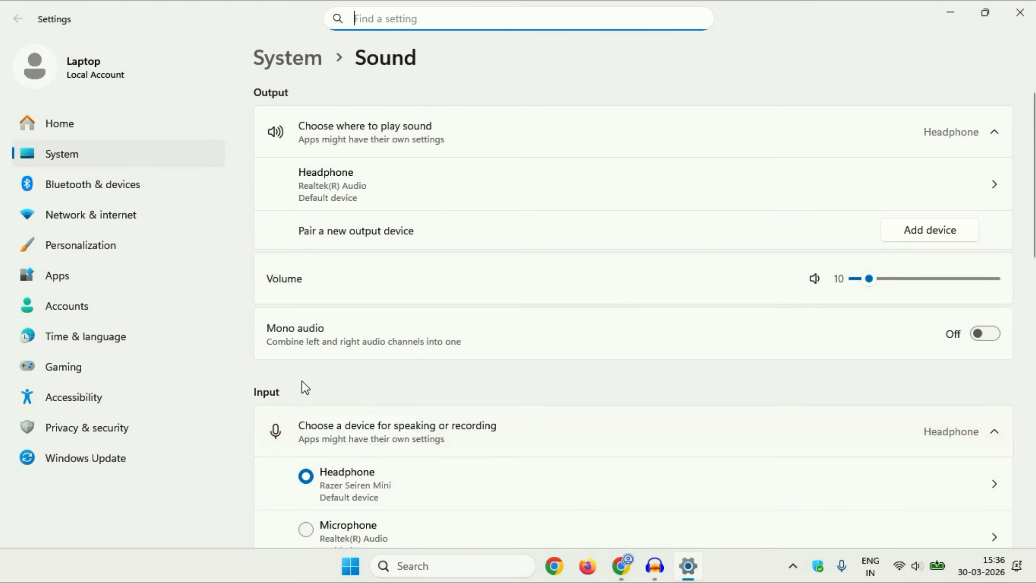
scroll(612, 421, down, 3)
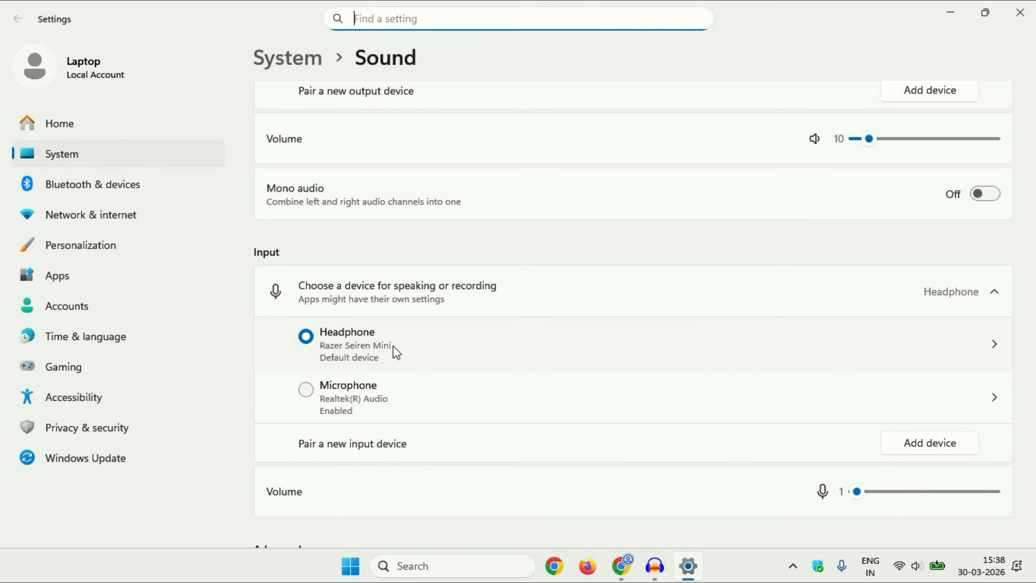
scroll(493, 349, down, 2)
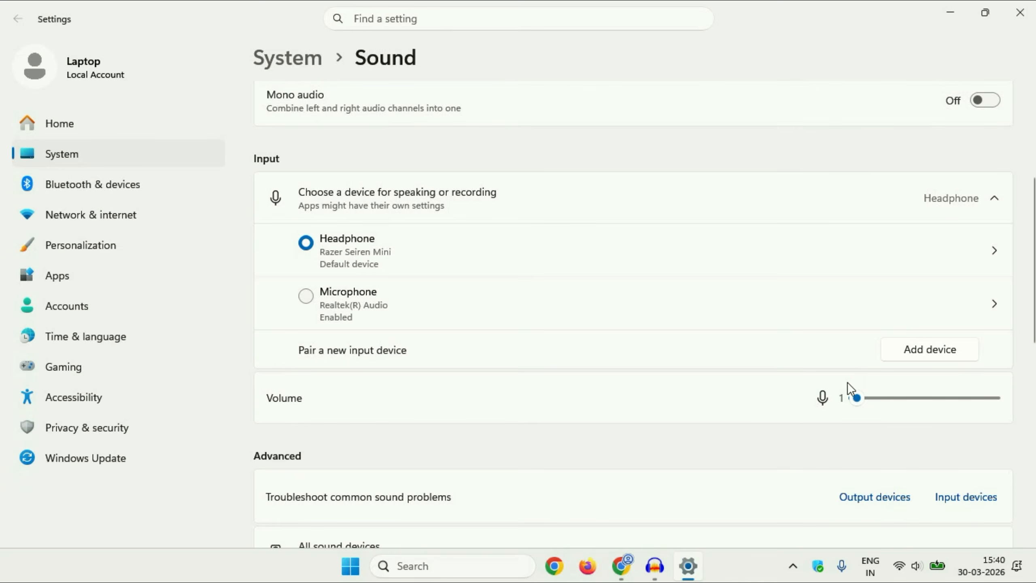
Open the properties of the Headphone (Razer Seiren Mini) input device and review its input settings.
drag(853, 402, 852, 423)
click(963, 260)
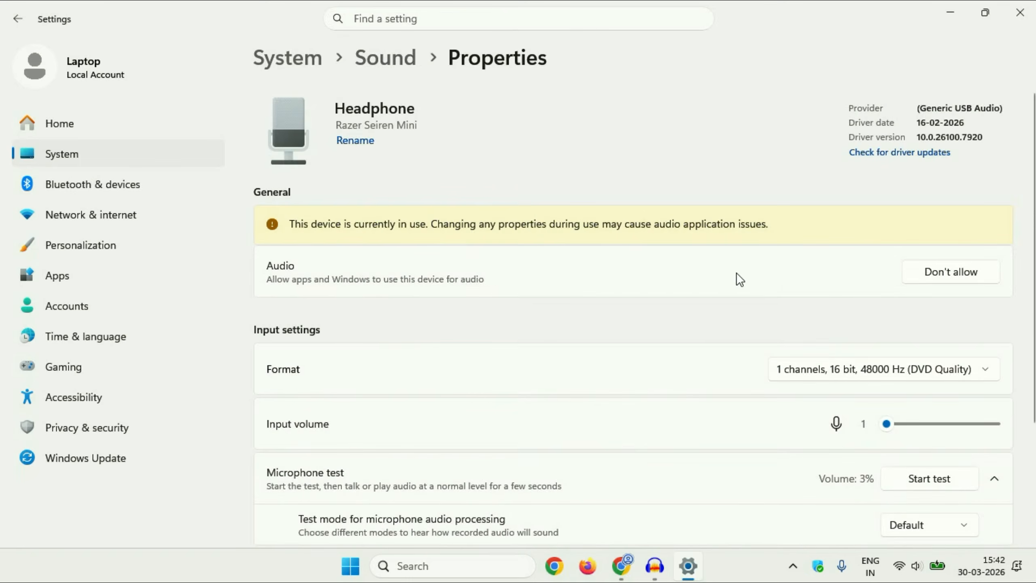
scroll(737, 272, down, 2)
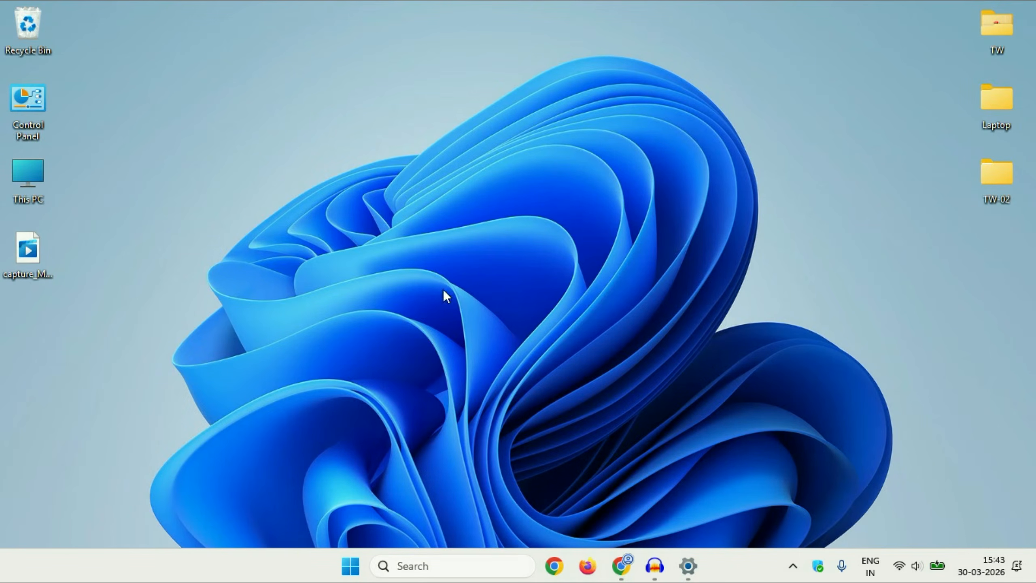
Open the Microphone app permissions under Privacy & security in Windows Settings.
right_click(357, 568)
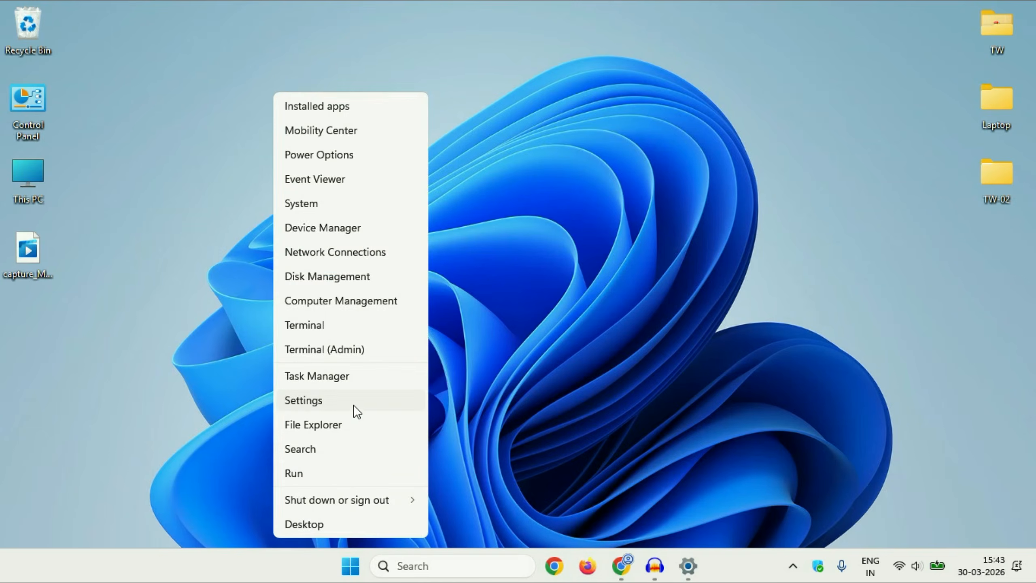
click(353, 407)
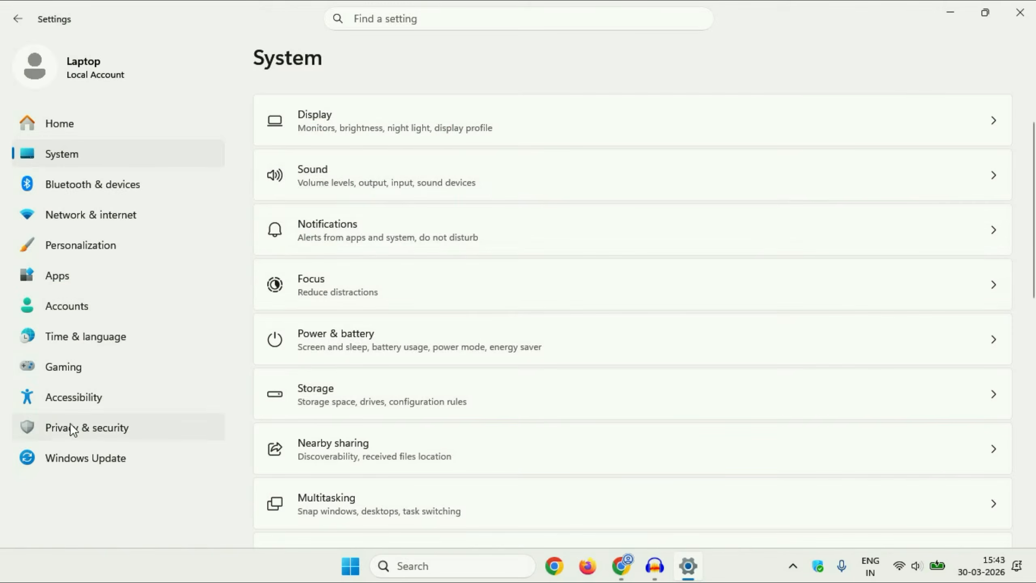
click(110, 432)
scroll(670, 350, down, 6)
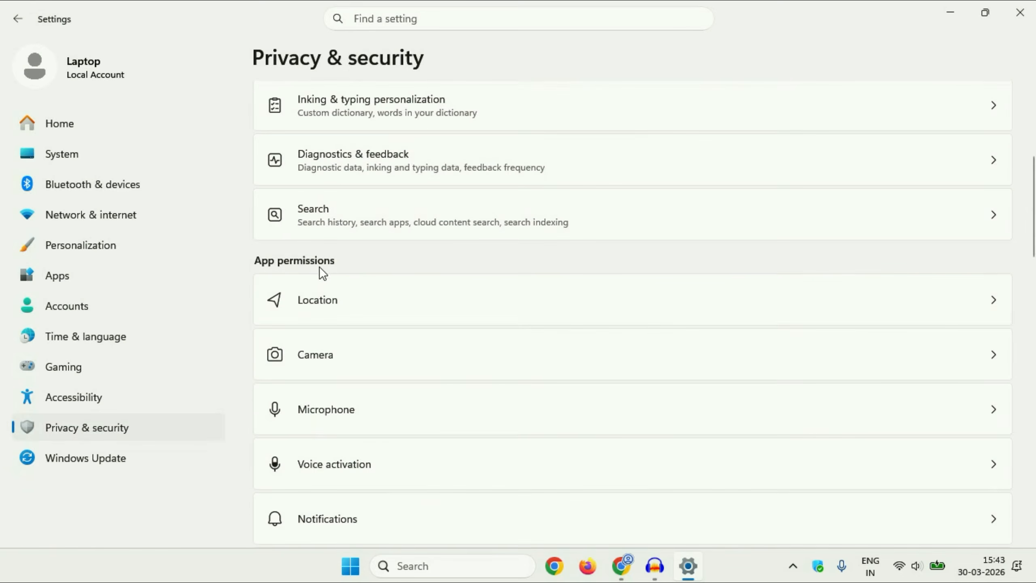
scroll(586, 281, down, 1)
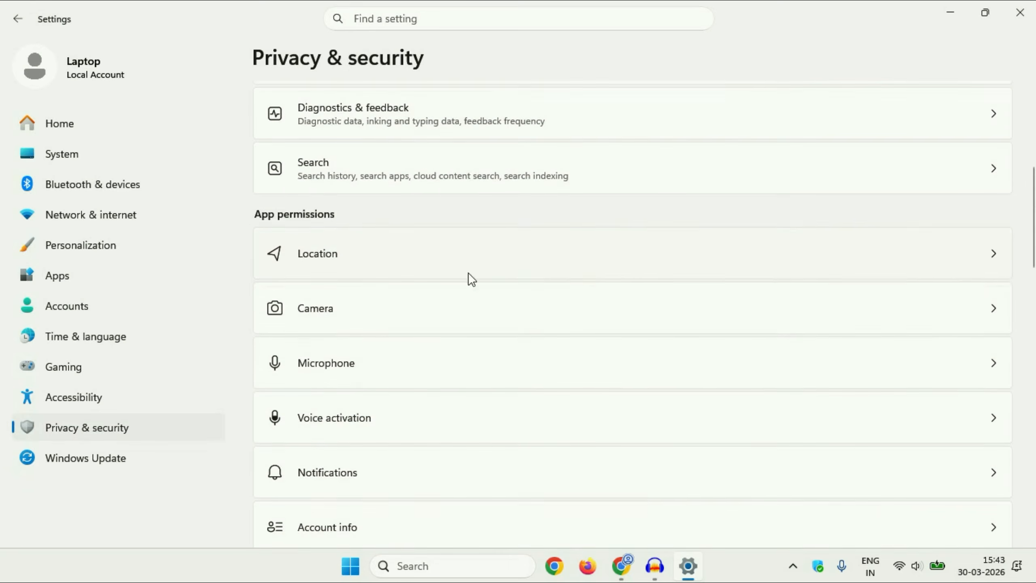
click(769, 376)
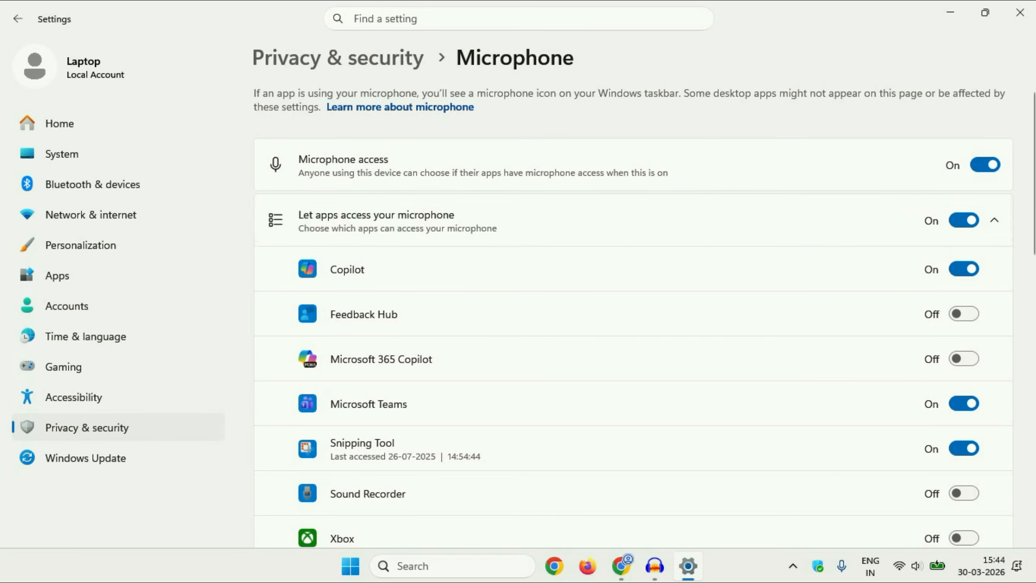
Review which apps may use the microphone and turn on access for Microsoft 365 Copilot.
scroll(945, 220, down, 3)
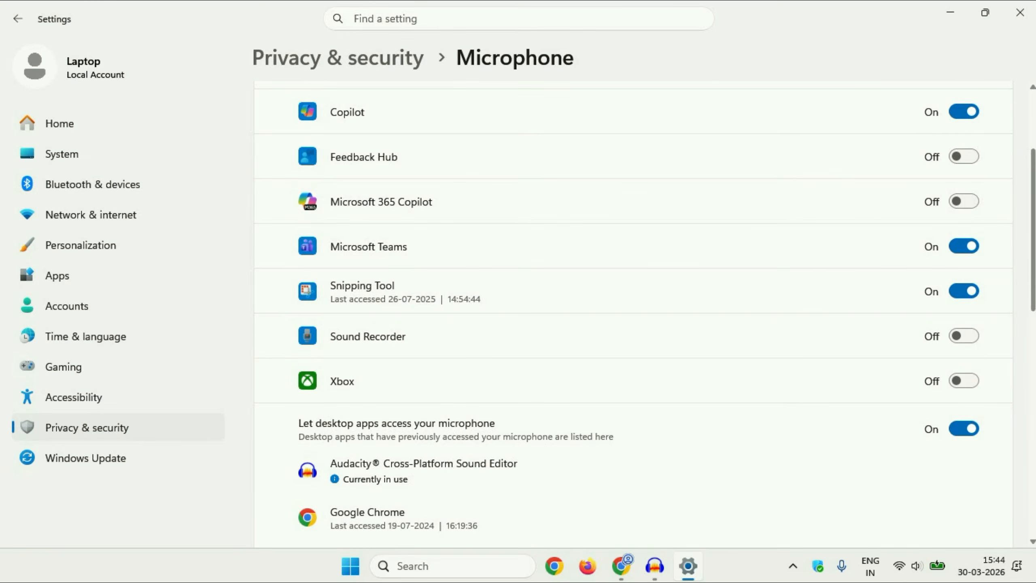
scroll(813, 227, up, 3)
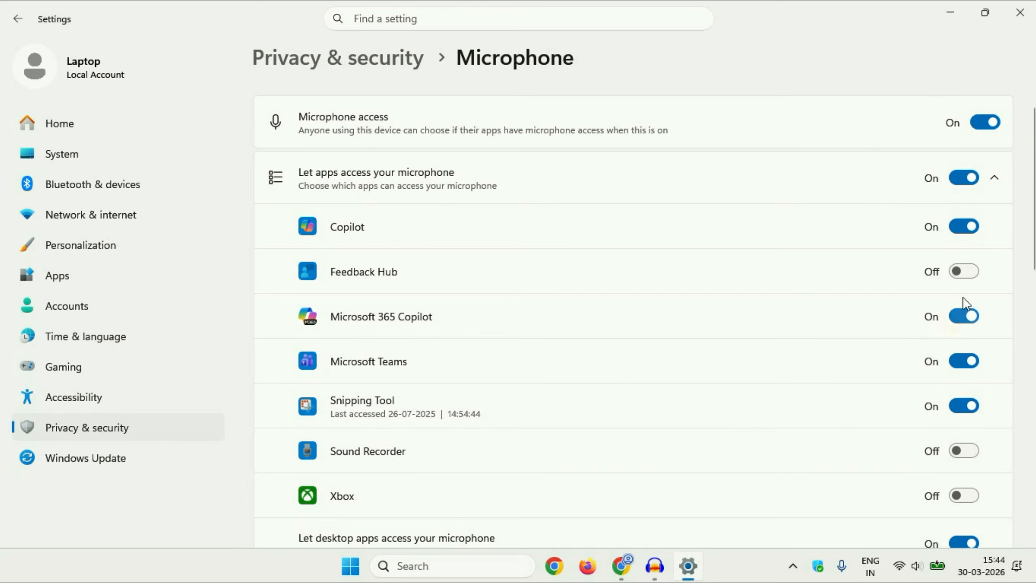
click(964, 317)
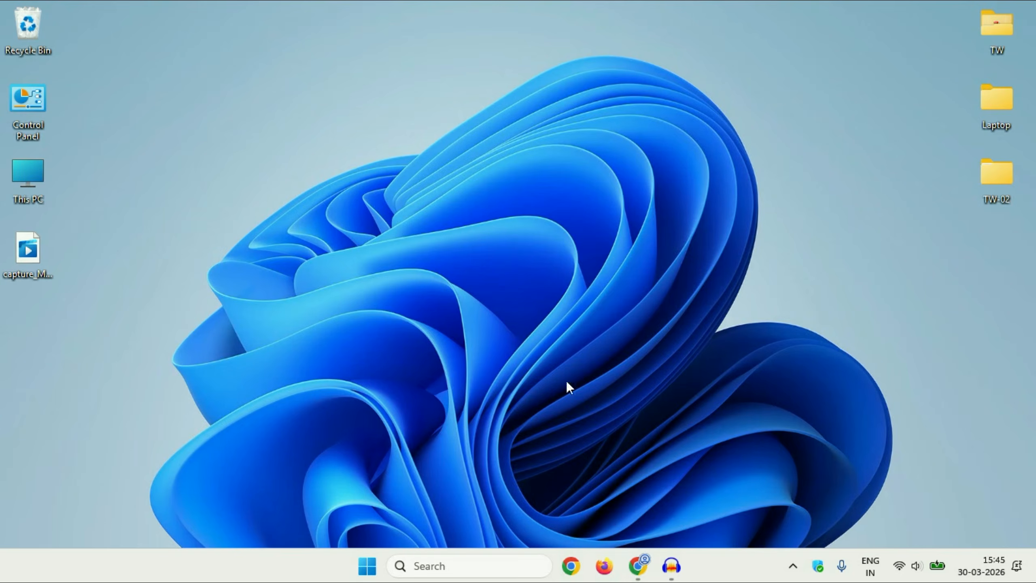
Open Device Manager maximized and expand the Audio inputs and outputs category.
right_click(372, 567)
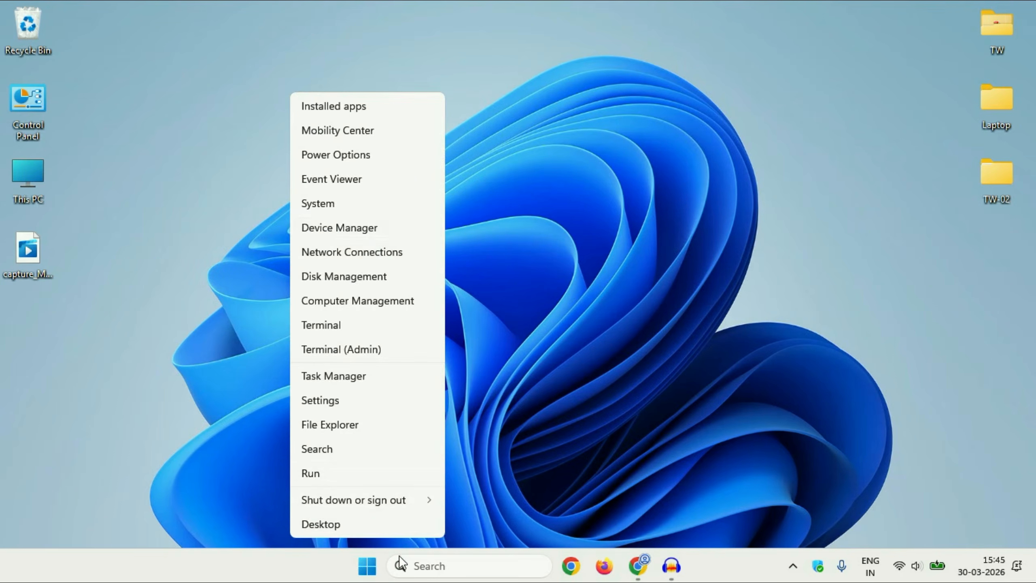
click(384, 230)
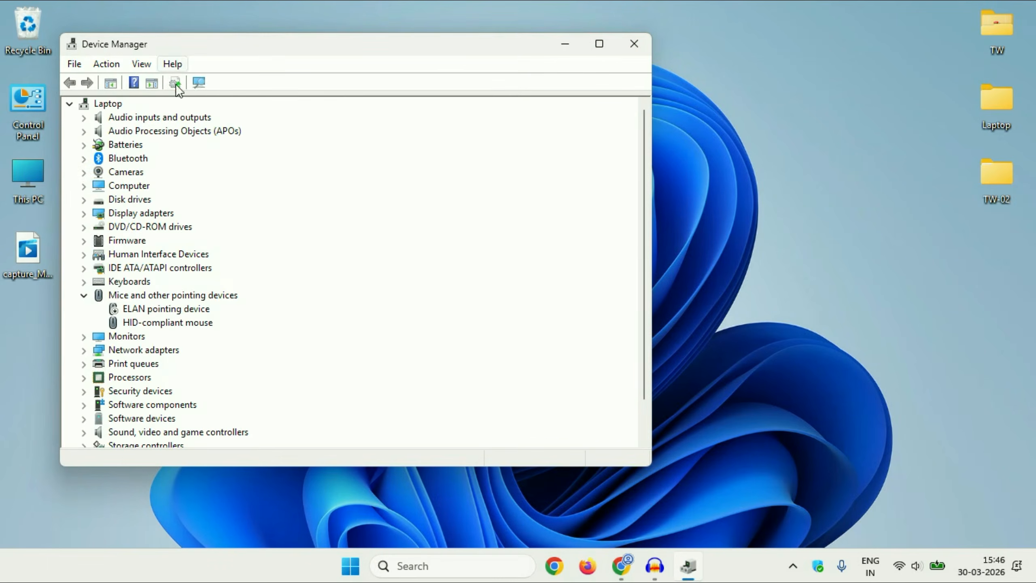
click(599, 43)
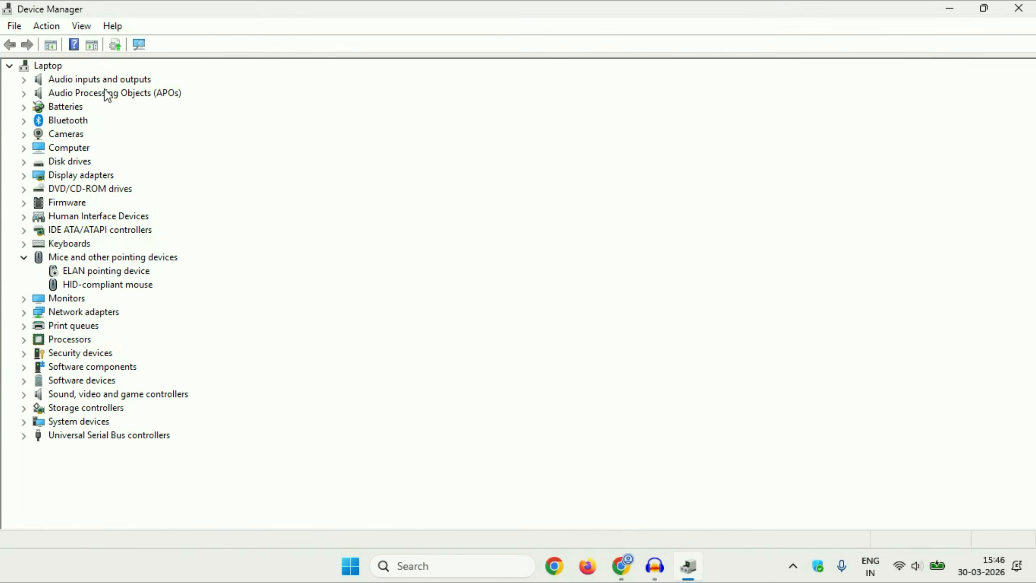
click(111, 80)
click(24, 79)
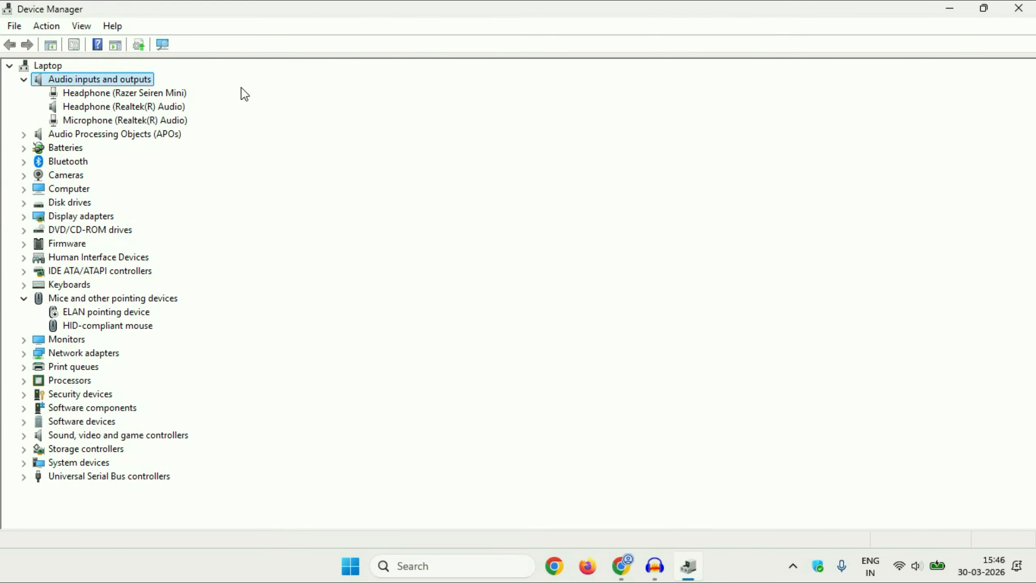
Run an automatic driver update for Microphone (Realtek(R) Audio) and close Device Manager.
right_click(110, 118)
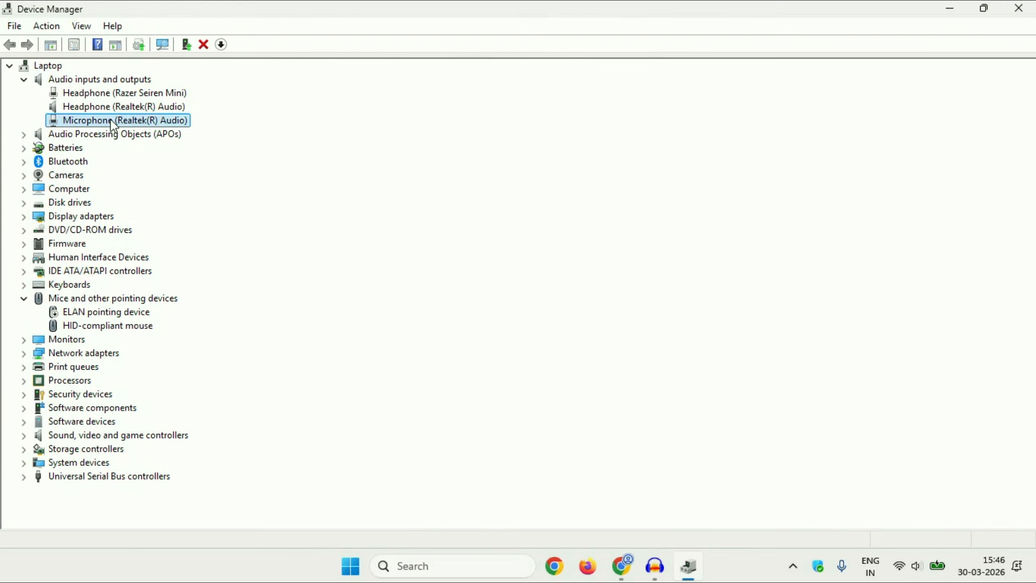
click(204, 135)
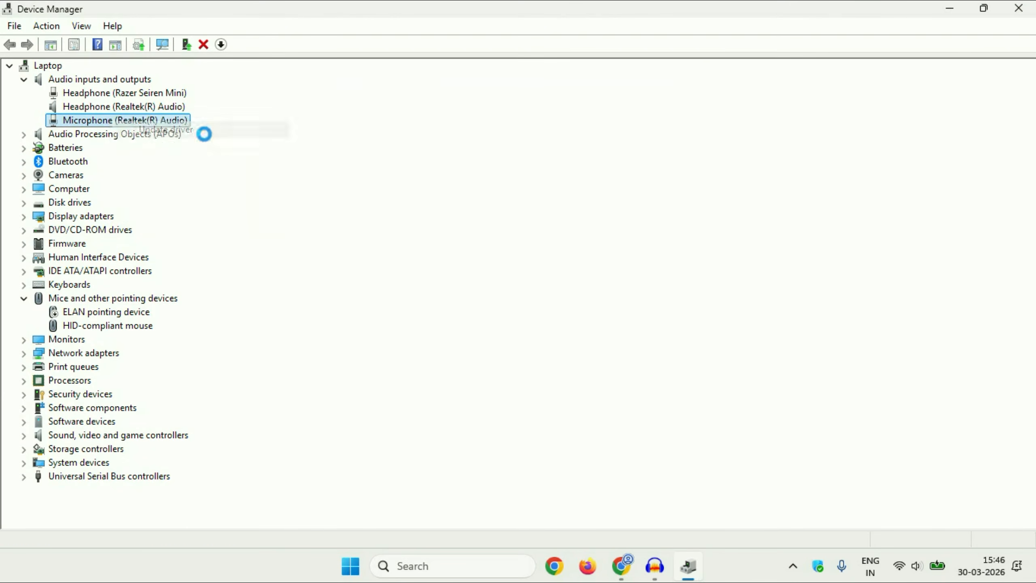
click(352, 250)
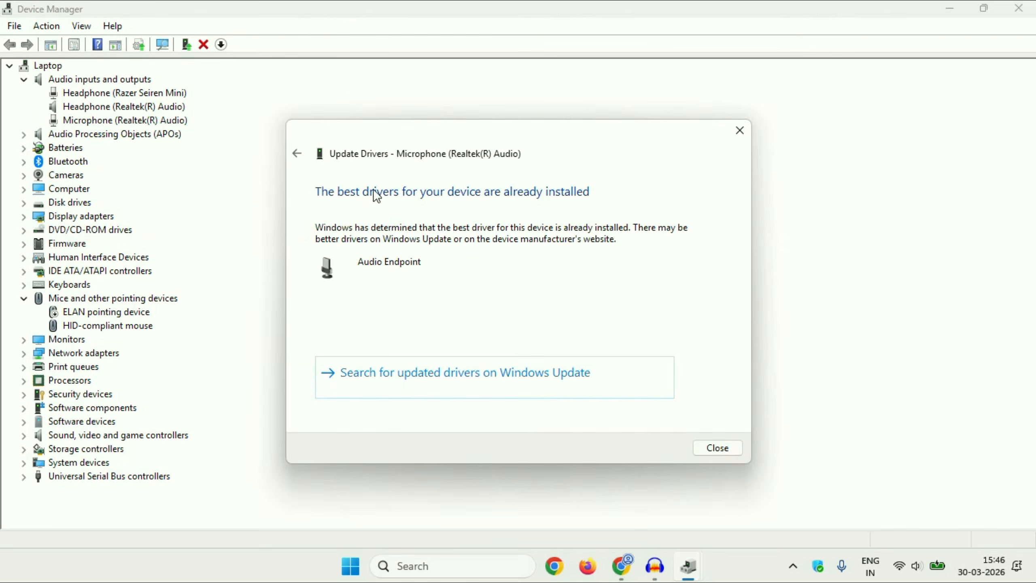
click(719, 448)
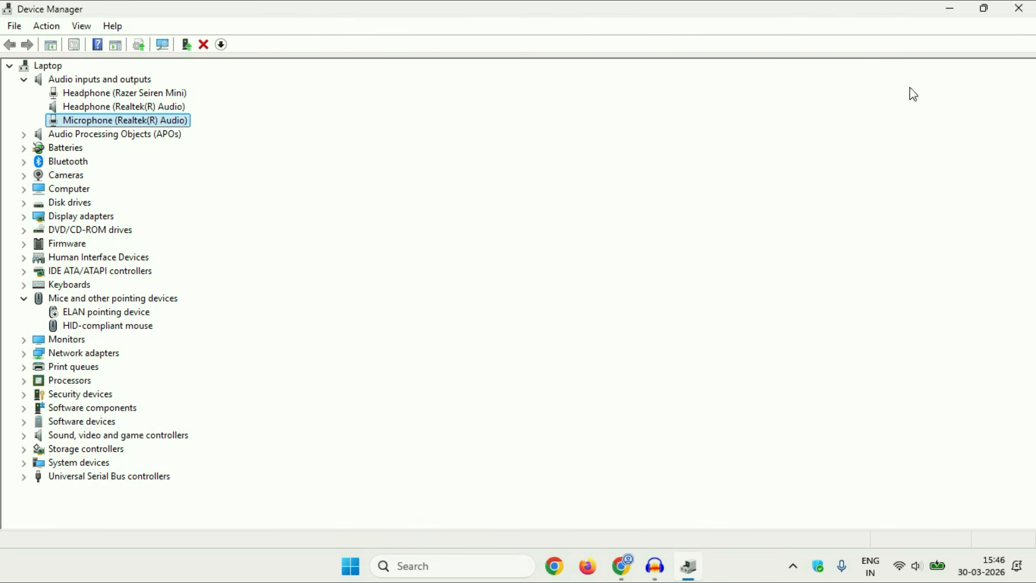
click(1029, 11)
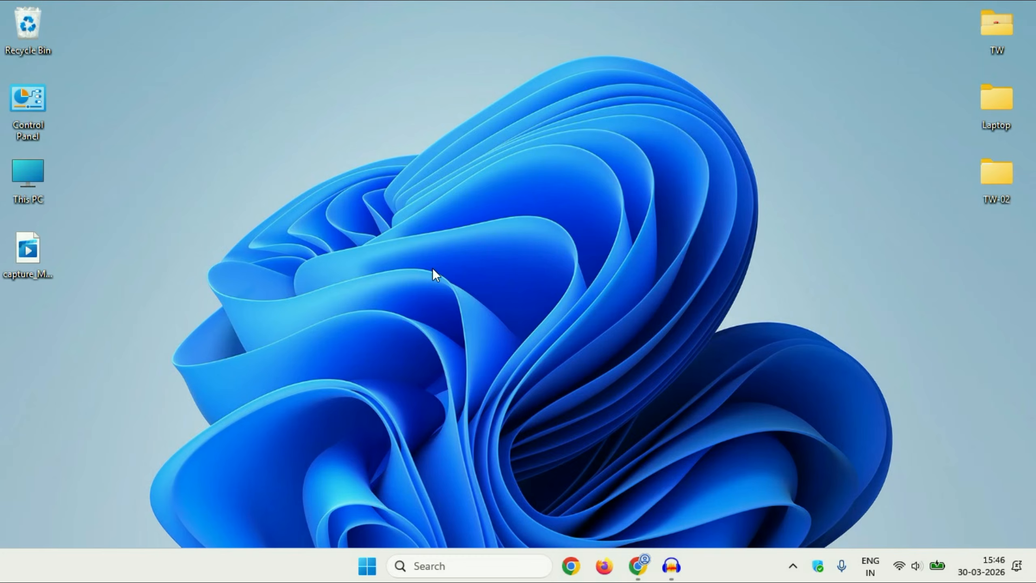
Reopen Device Manager in full-screen size and list the devices under Audio inputs and outputs.
right_click(367, 565)
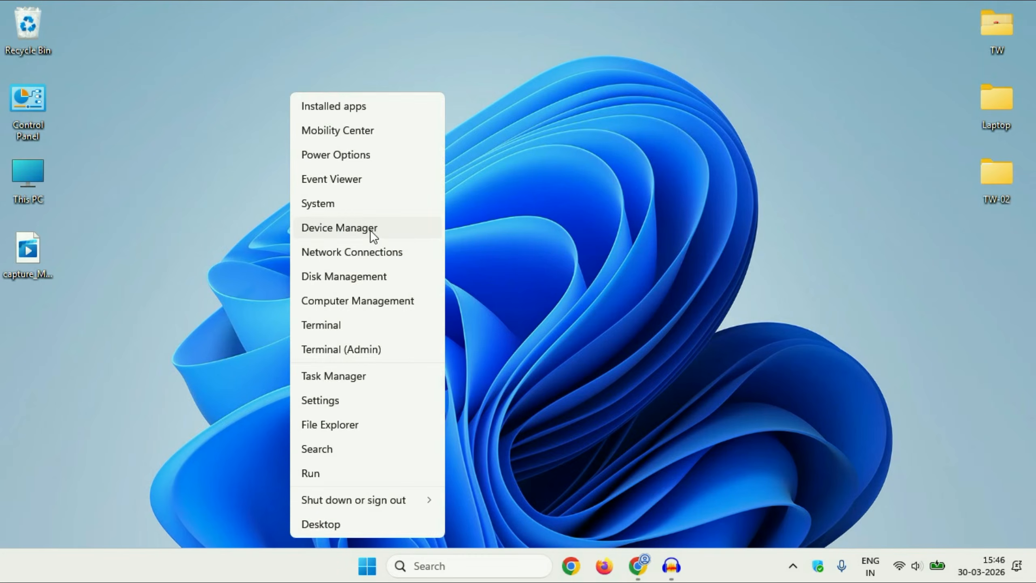
click(370, 231)
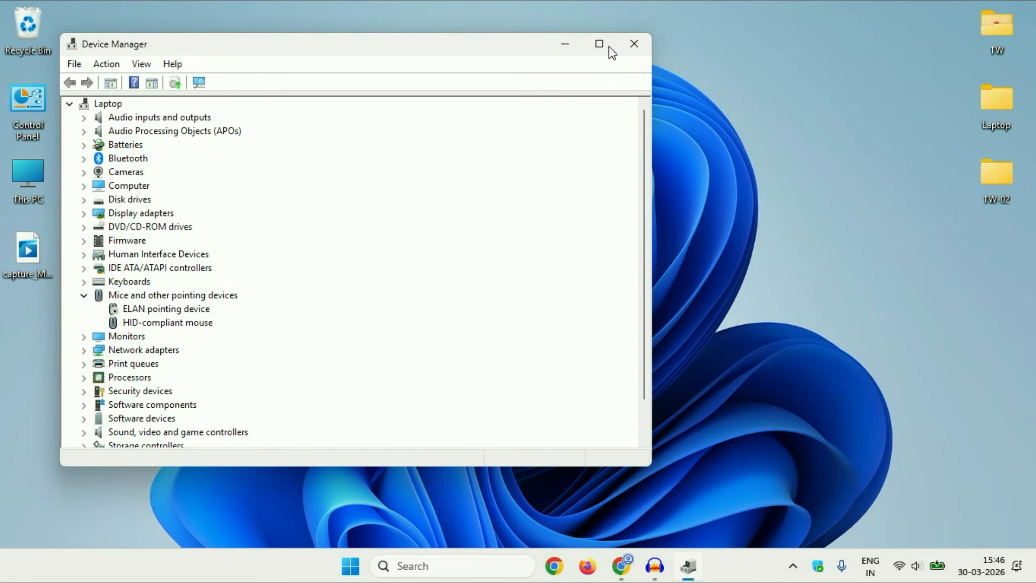
click(599, 43)
click(84, 78)
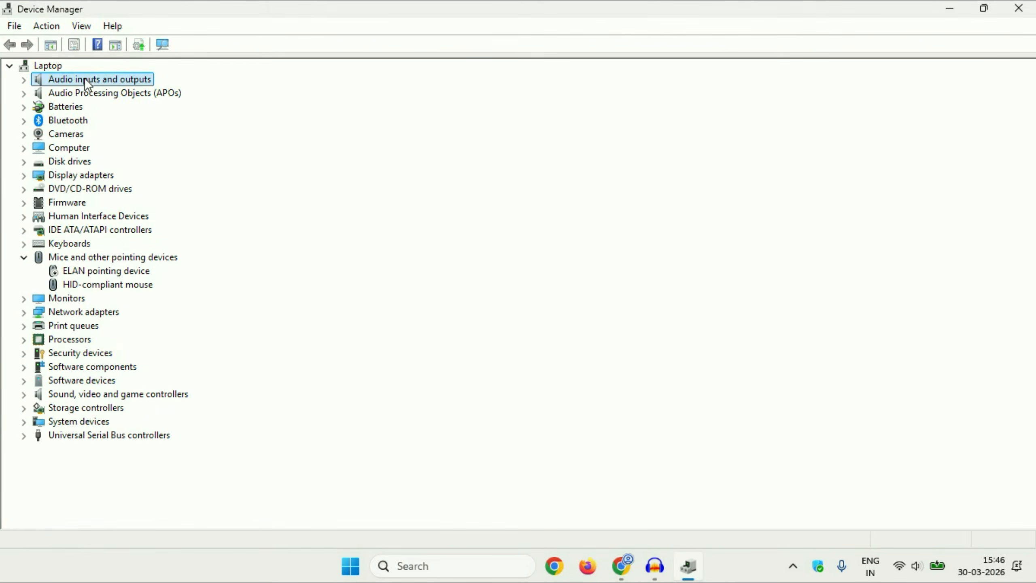
double_click(85, 77)
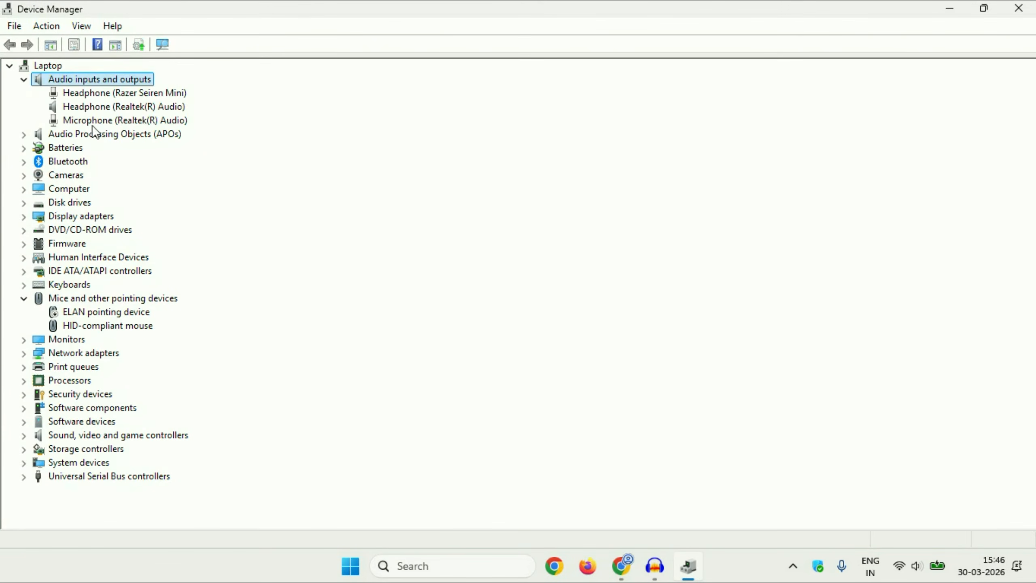
Choose to uninstall the Microphone (Realtek(R) Audio) device.
click(116, 121)
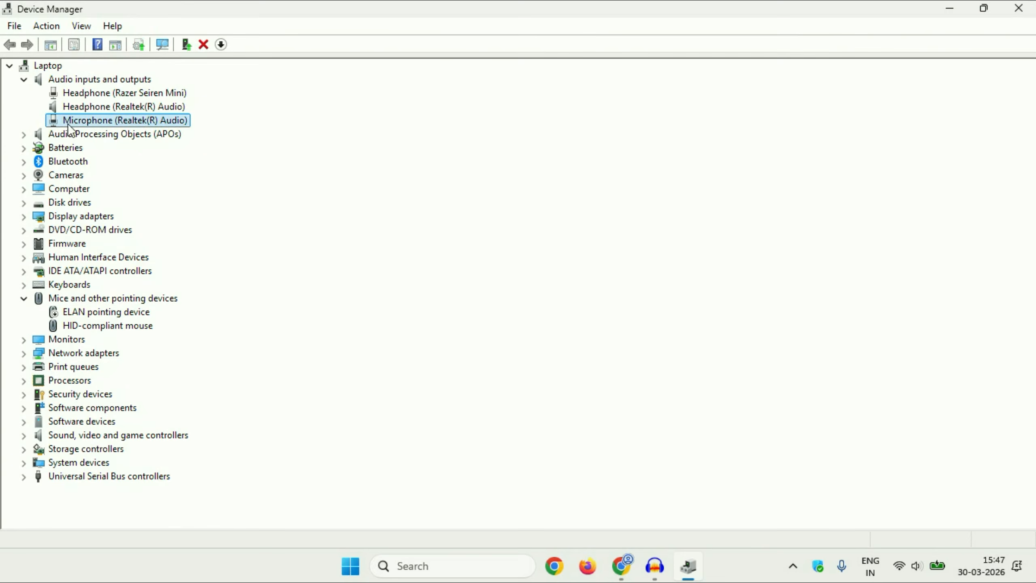
right_click(133, 121)
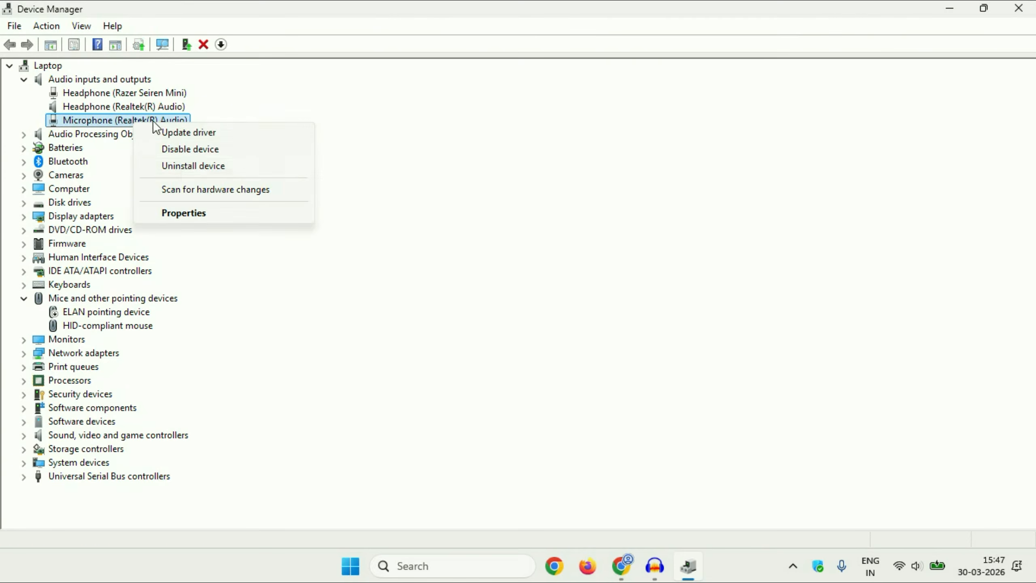
click(179, 168)
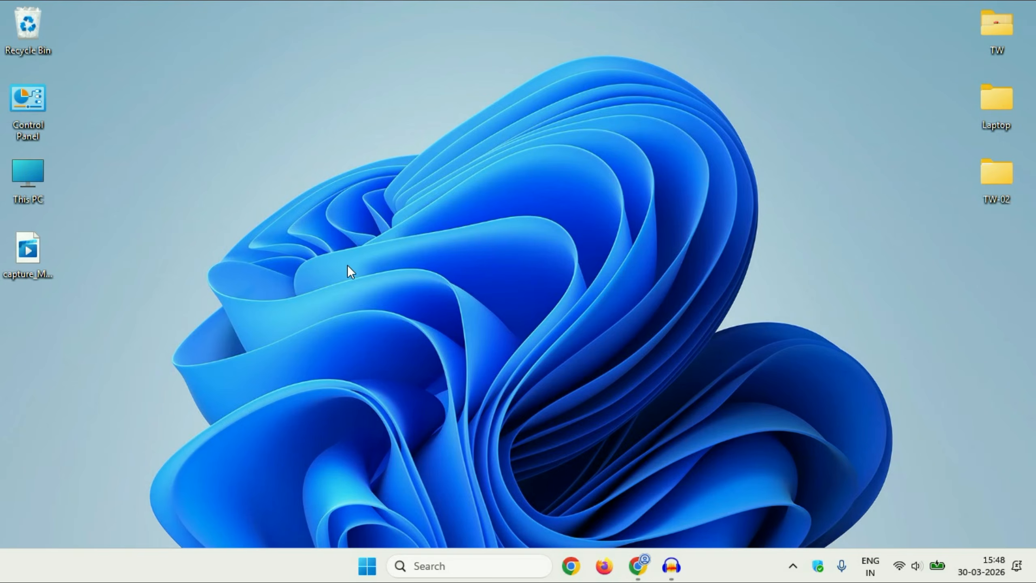
Open the Windows Services console through the Run dialog.
right_click(364, 564)
click(351, 472)
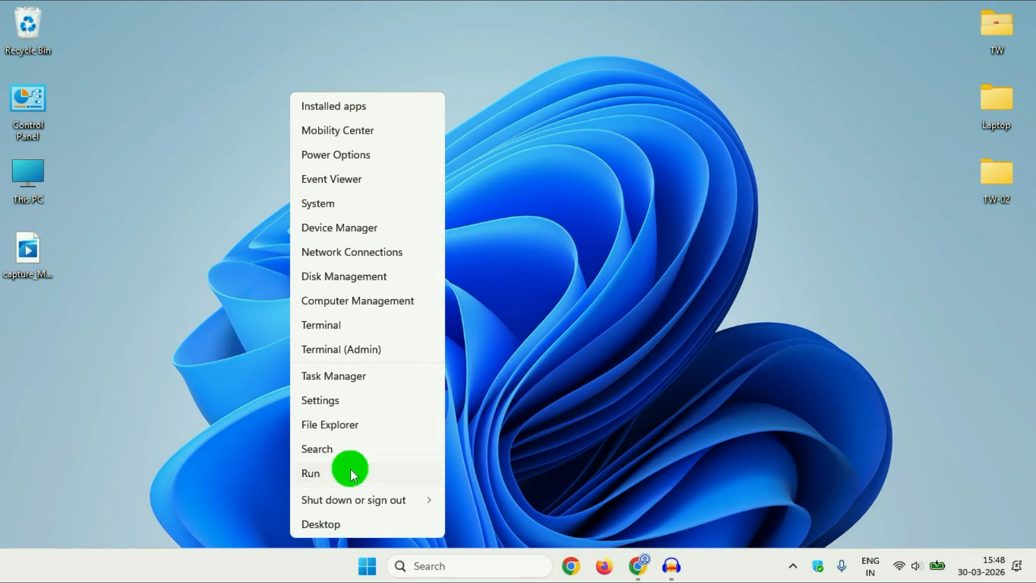
drag(628, 189, 629, 188)
click(549, 265)
click(529, 311)
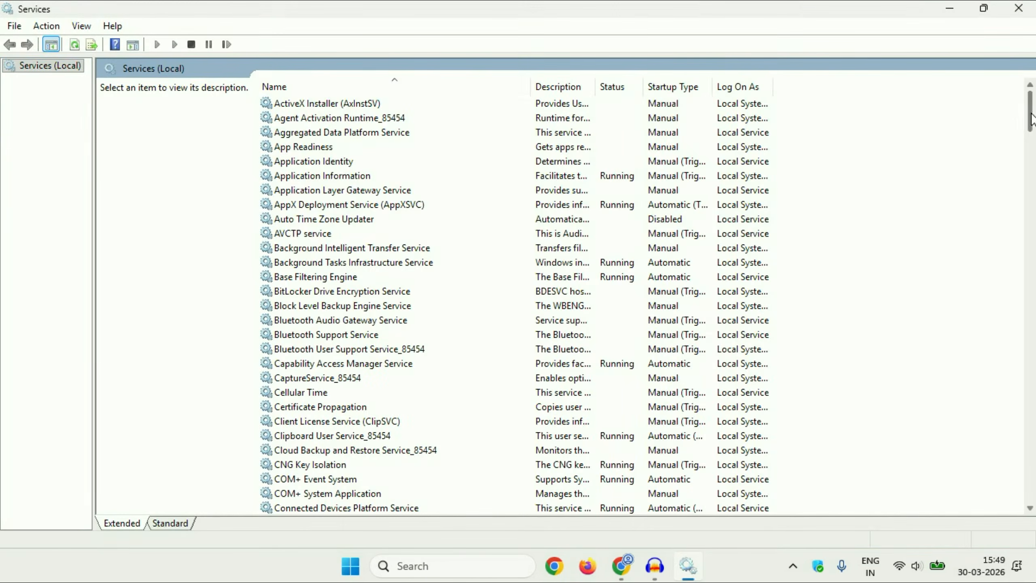
Find the Windows Audio service in the list and bring up its Restart option.
drag(1031, 120, 1033, 437)
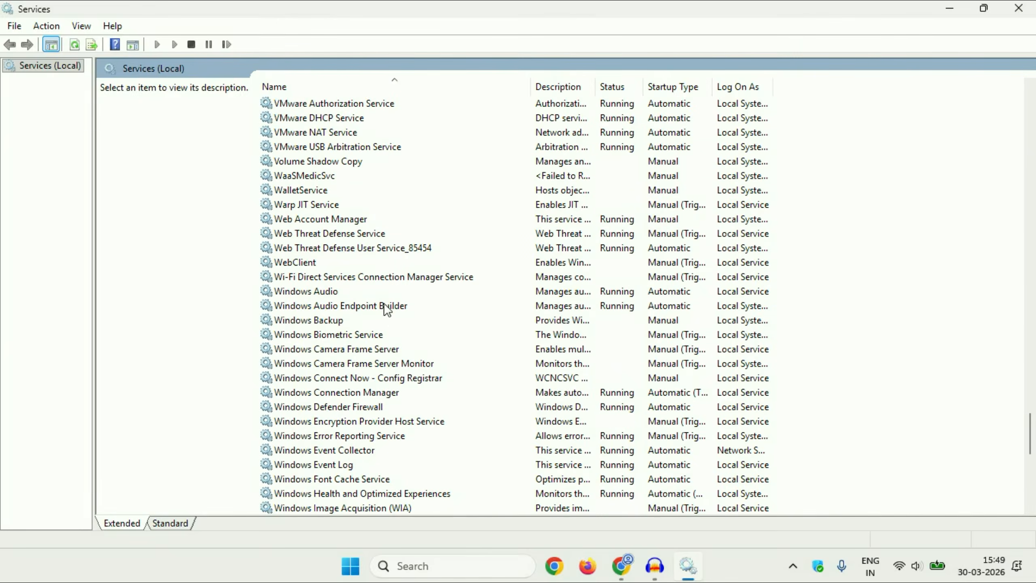
click(327, 292)
right_click(327, 292)
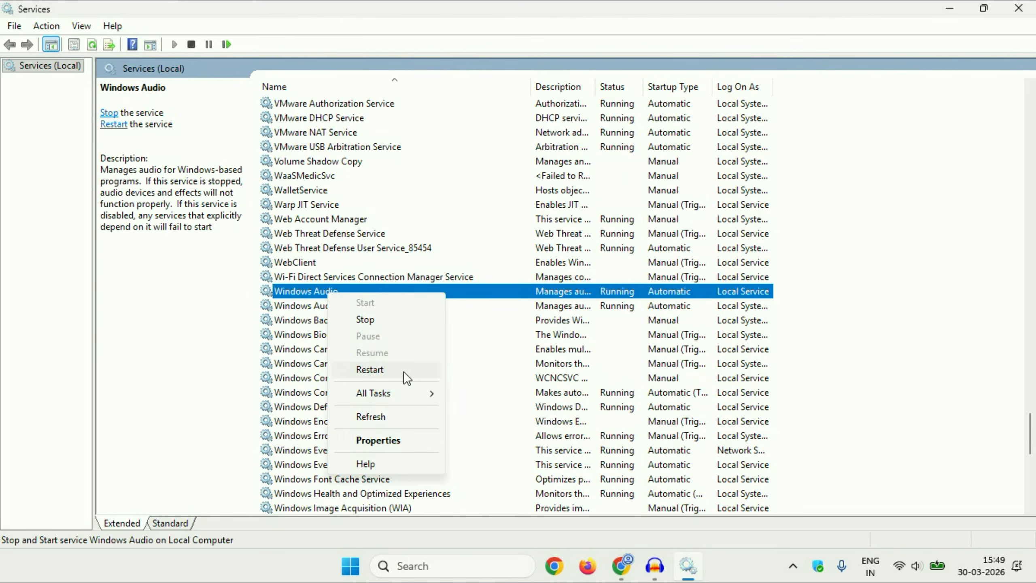
click(179, 333)
Bring up the Restart option for the Windows Audio Endpoint Builder service, dismiss it without restarting, and close the Services console.
click(369, 313)
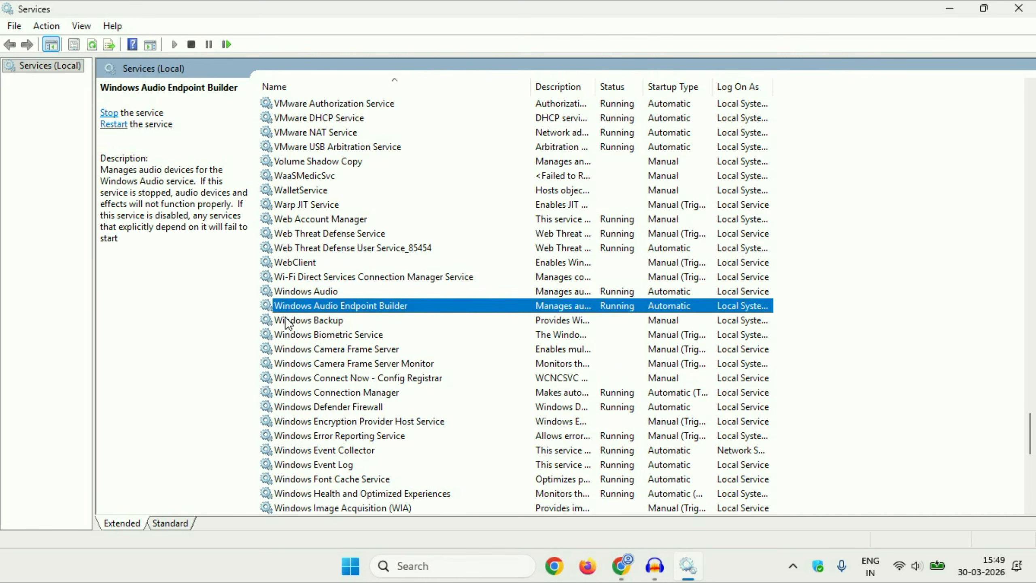
right_click(408, 306)
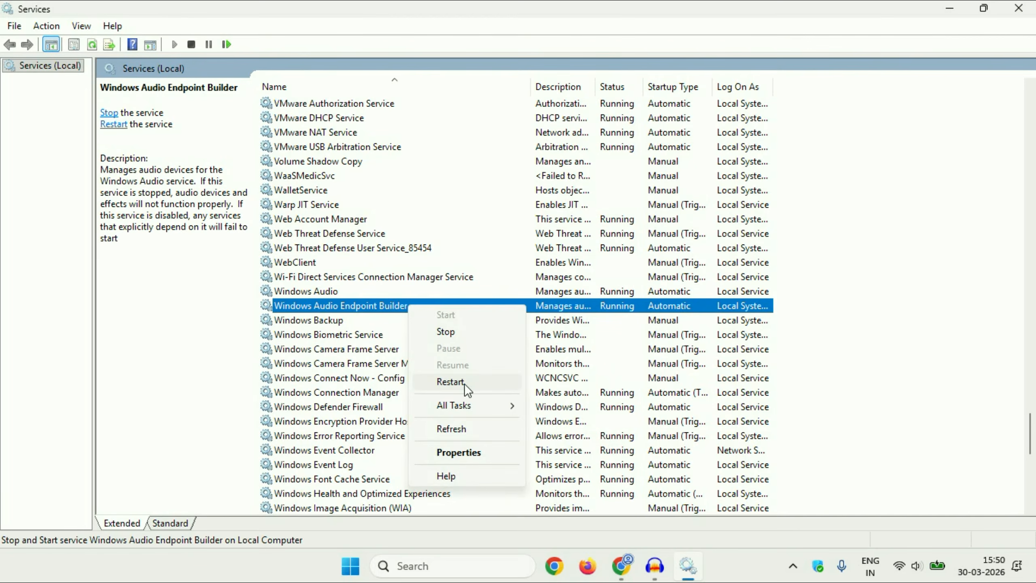
click(135, 329)
click(313, 295)
click(318, 304)
click(330, 289)
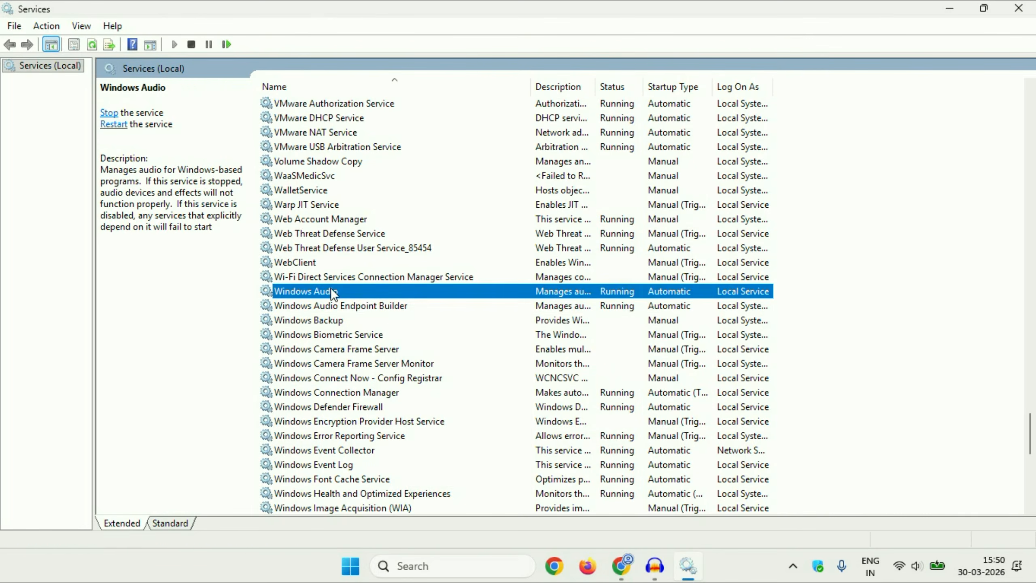
click(1019, 8)
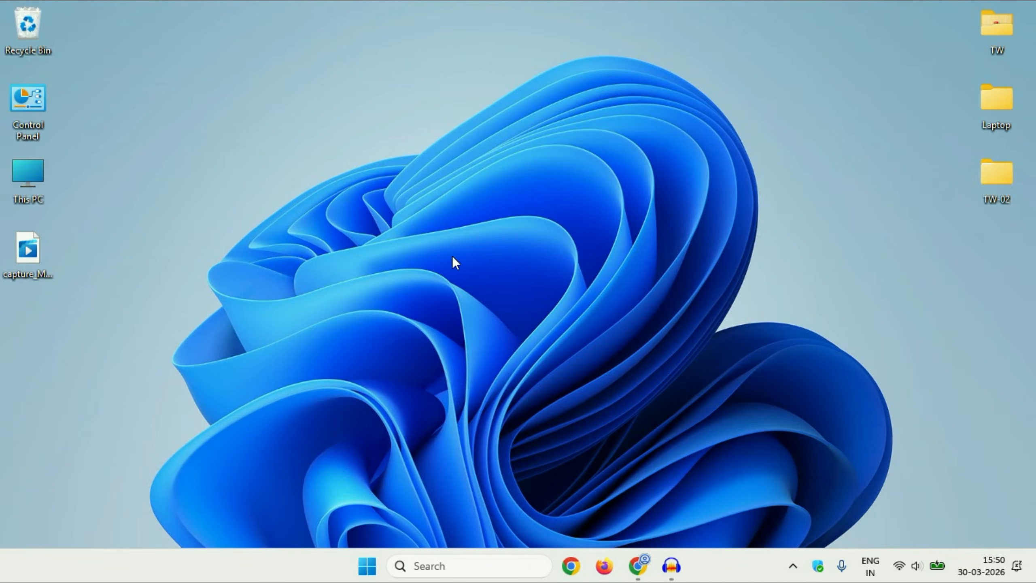
Start a check for updates on the Windows Update page in Settings and minimize the Settings window.
key(super+i)
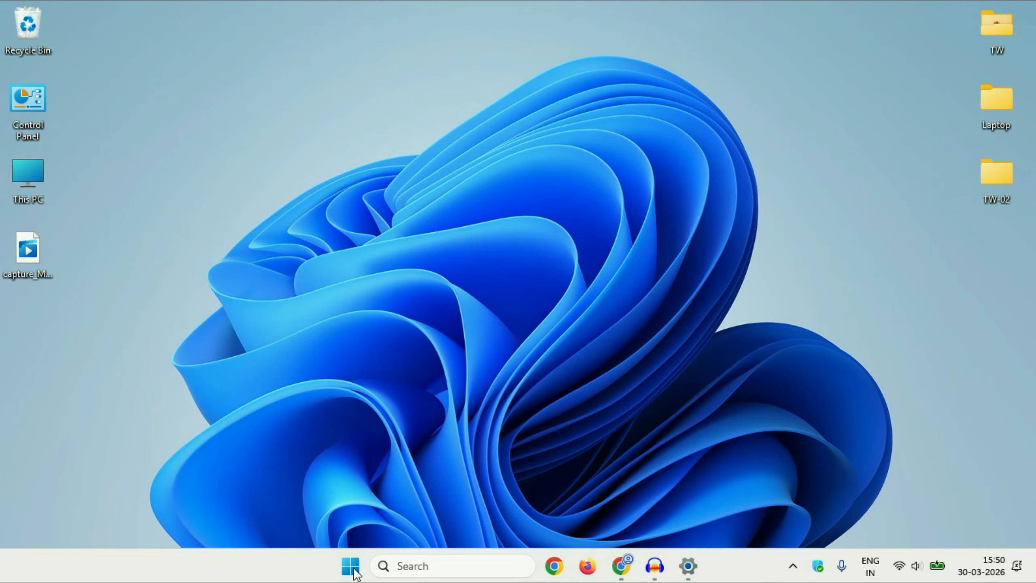
right_click(352, 567)
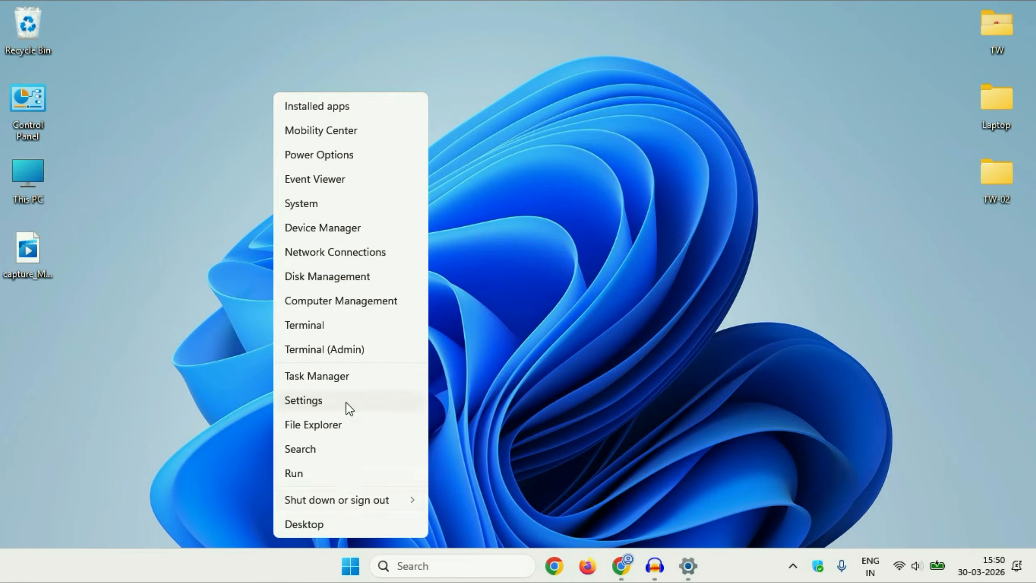
click(346, 402)
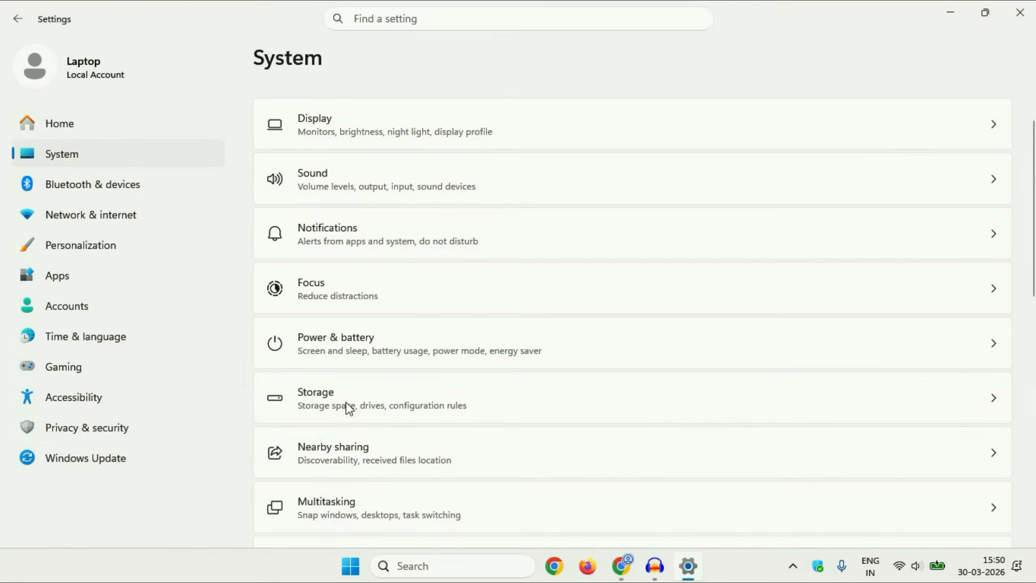
click(124, 459)
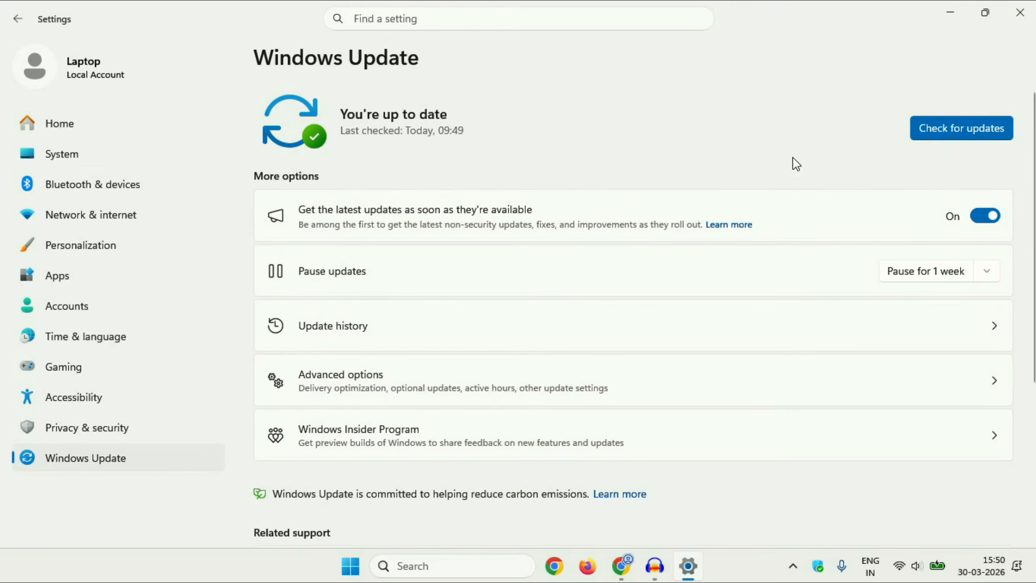
click(956, 135)
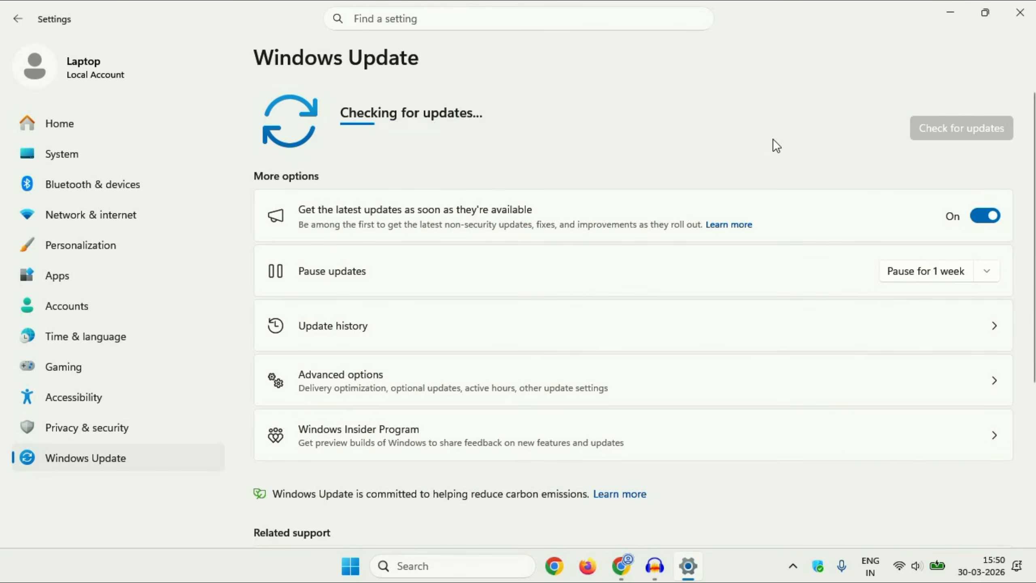
click(951, 12)
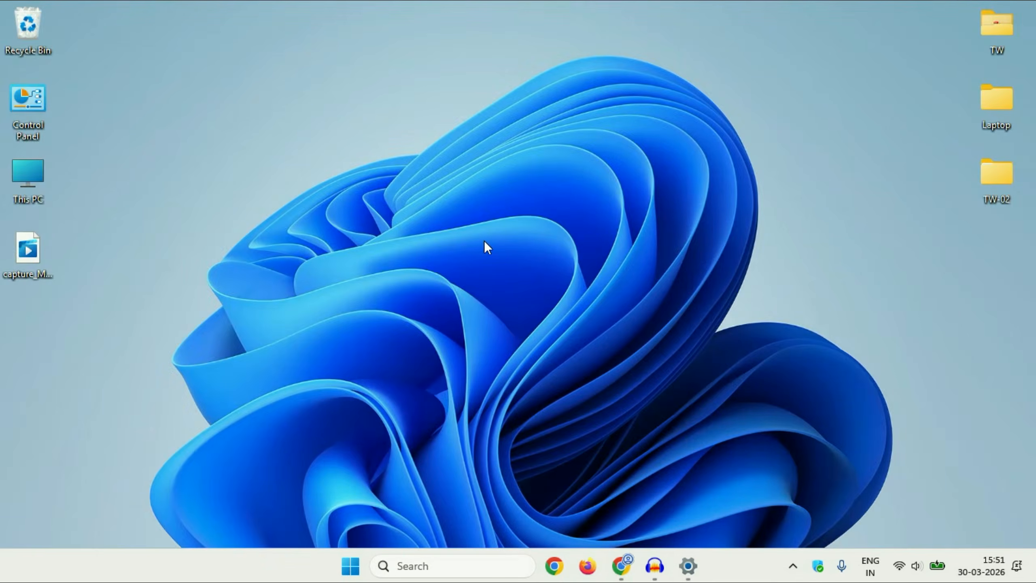